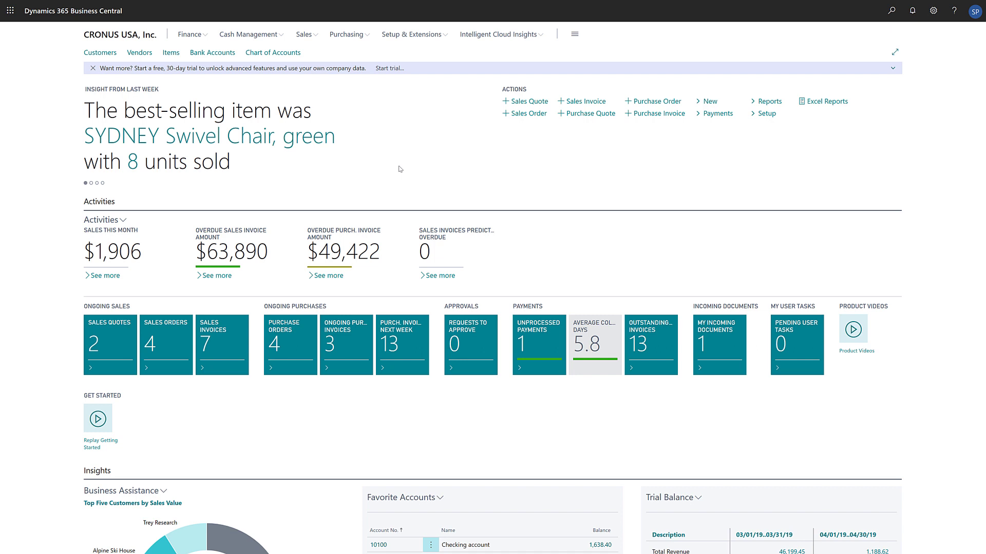
# Open the School of Fine Art customer card and expand Navigate > Prices and Discounts
pyautogui.click(100, 53)
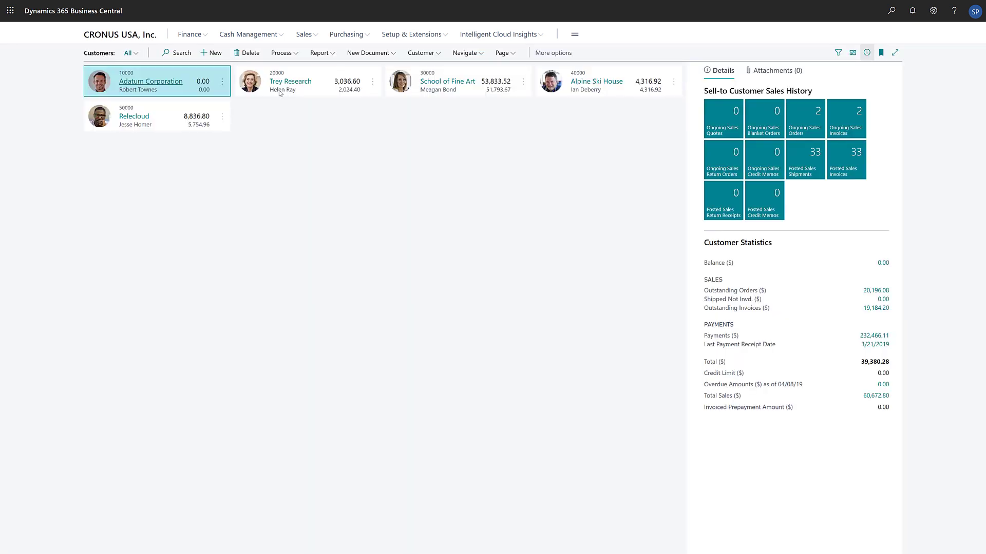
pyautogui.click(450, 86)
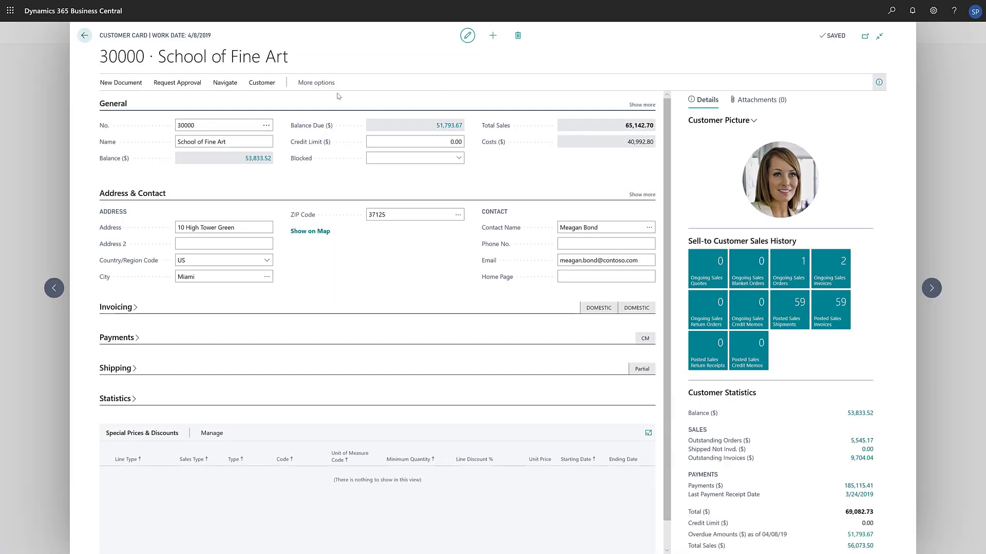
pyautogui.click(320, 84)
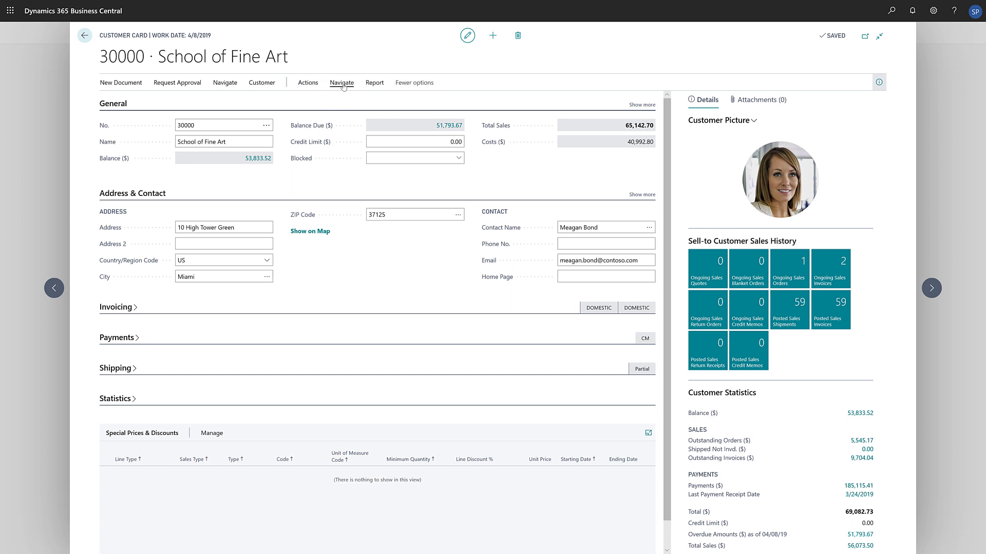
pyautogui.click(343, 86)
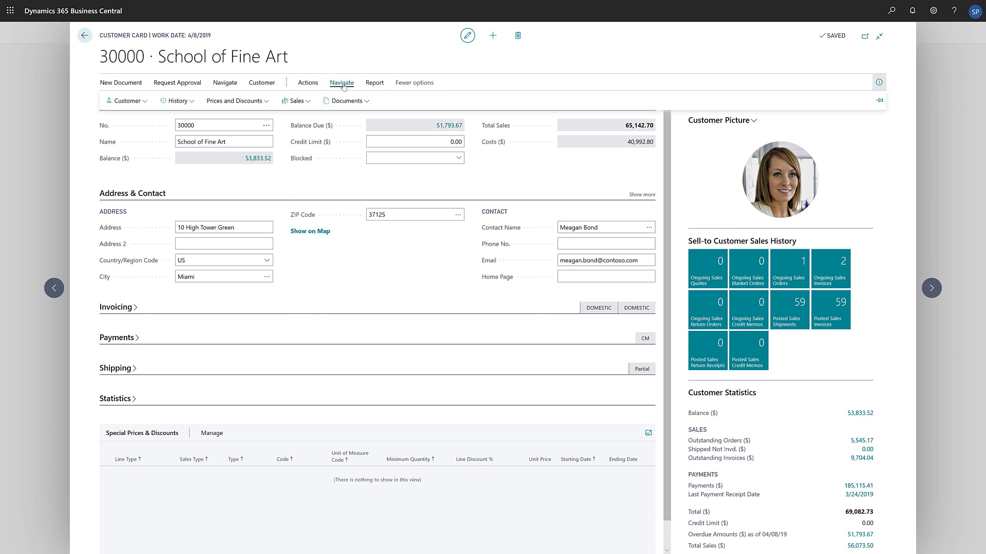
pyautogui.click(266, 102)
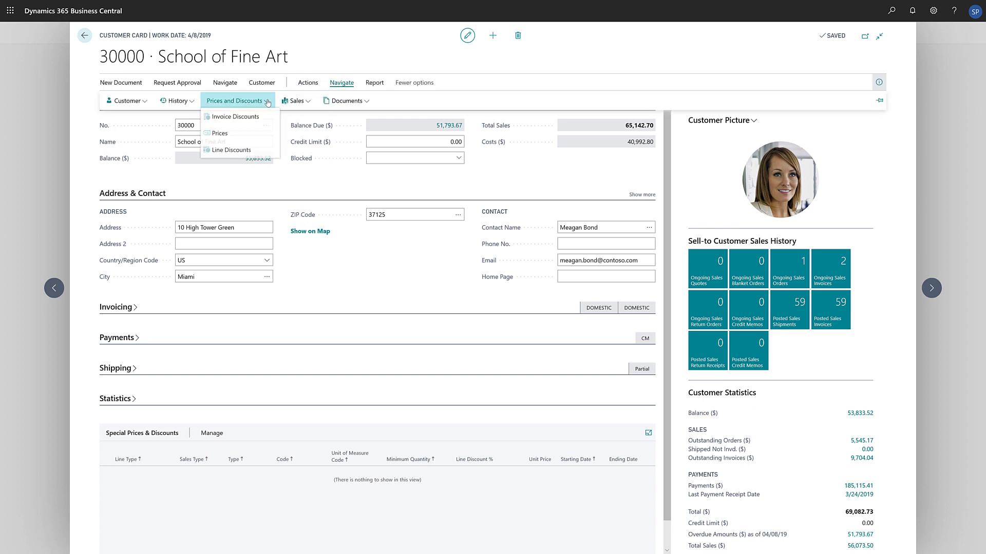
# Start a special sales price line for item 1900-S, unit PCS, minimum quantity 23
pyautogui.click(259, 137)
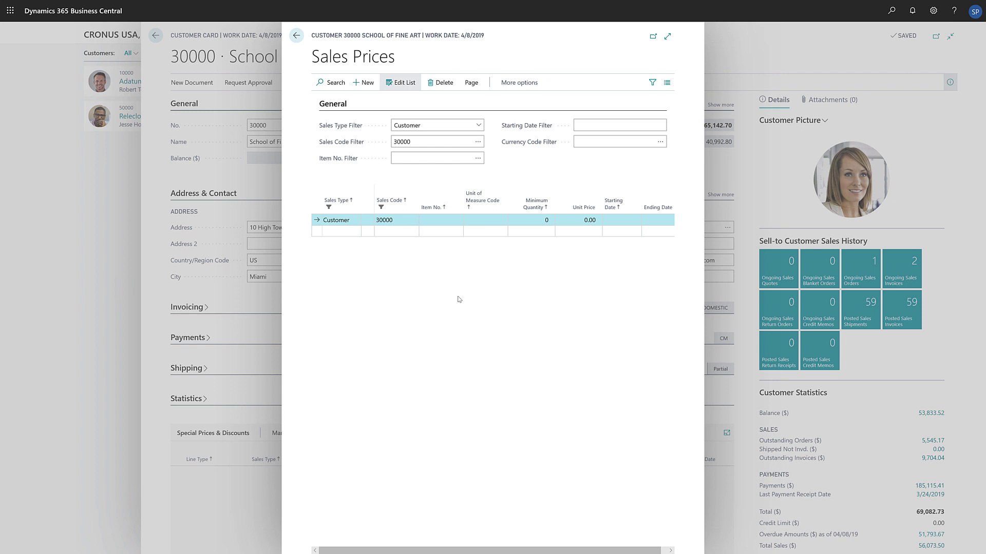
pyautogui.click(445, 220)
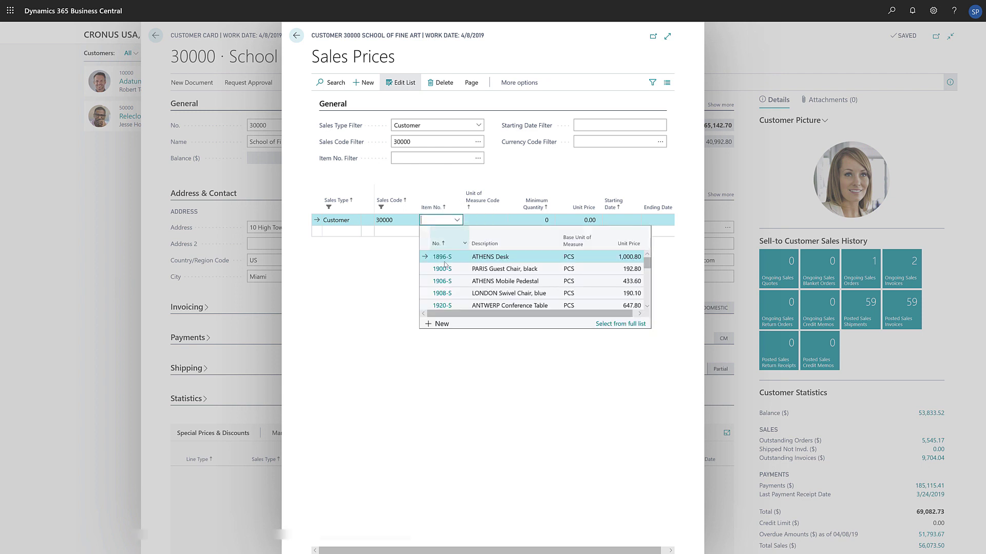
pyautogui.click(442, 269)
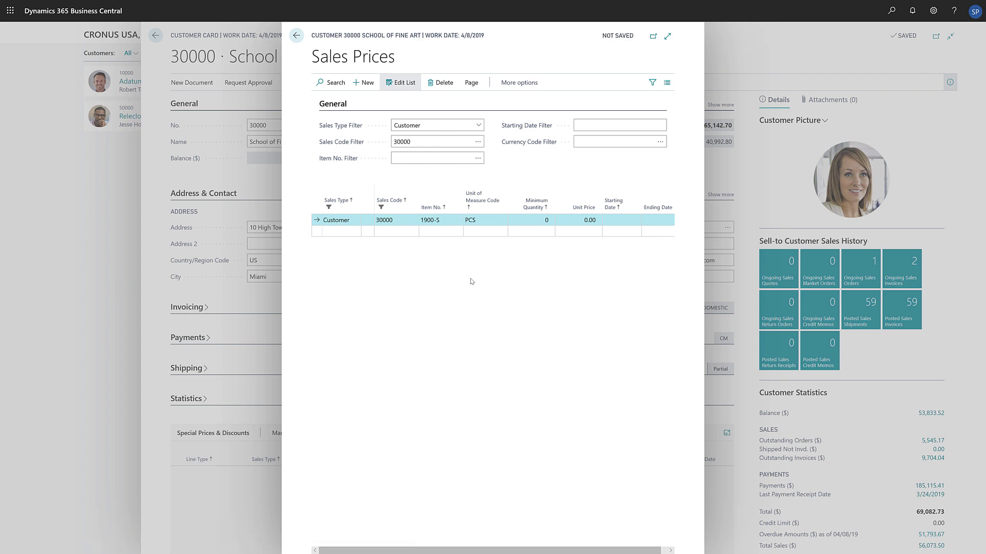
pyautogui.click(493, 220)
pyautogui.click(501, 222)
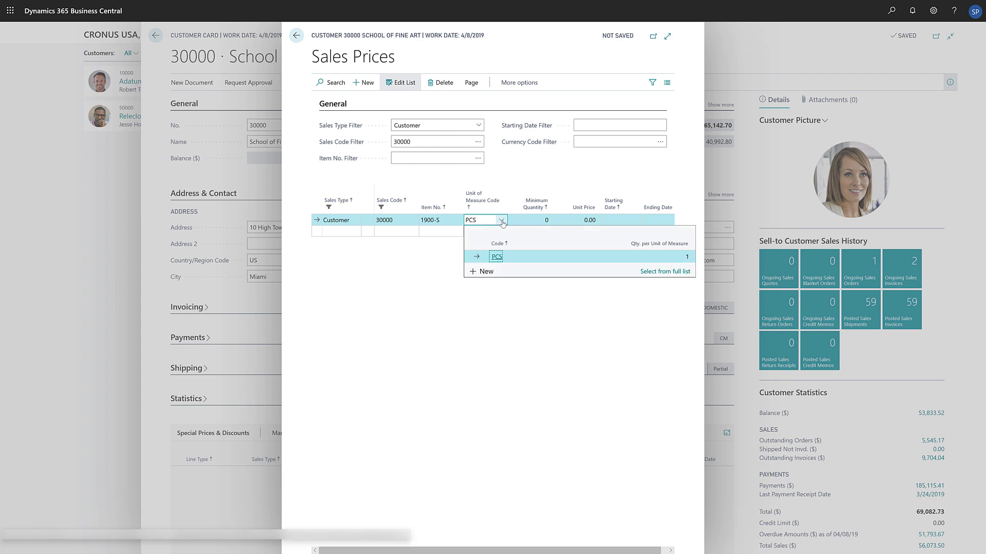
pyautogui.click(464, 315)
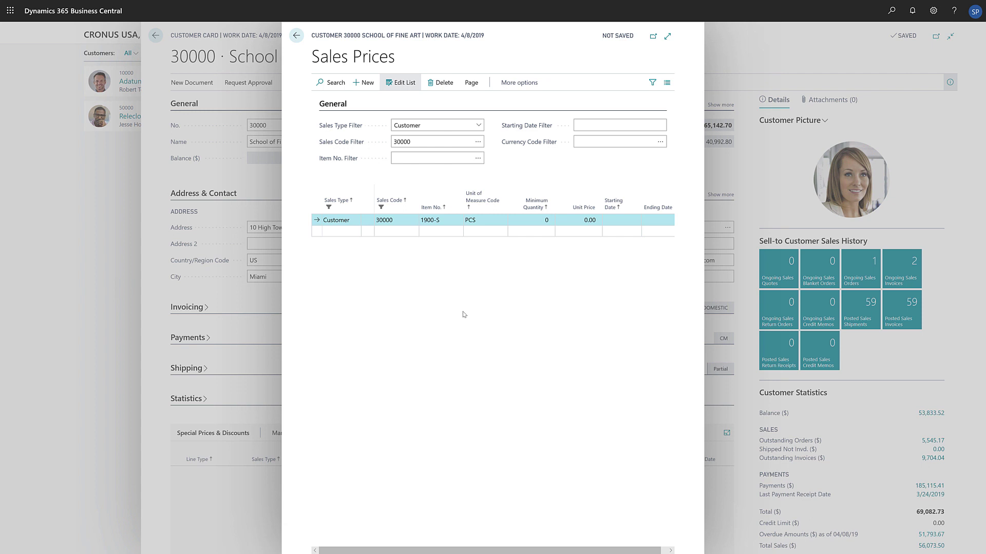
pyautogui.click(534, 220)
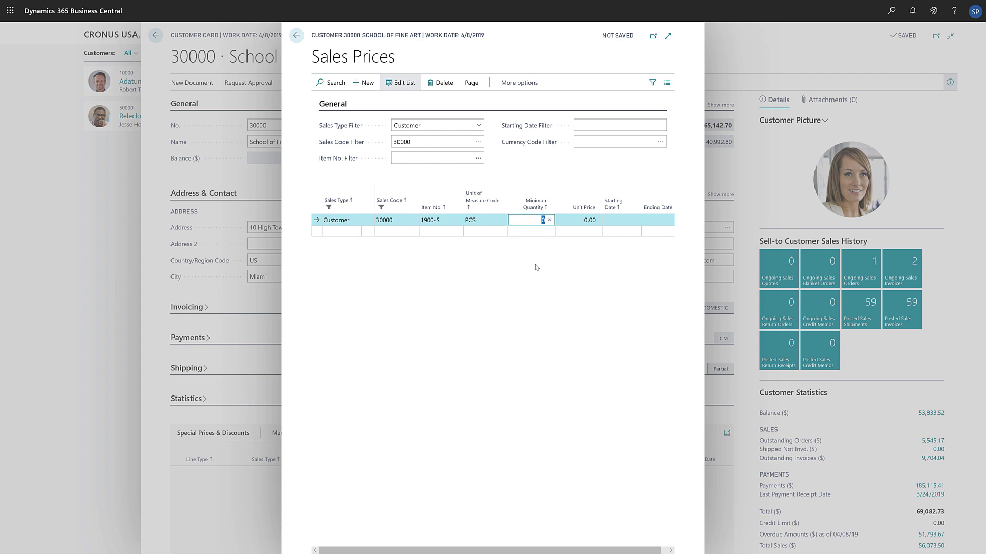
pyautogui.write('23')
pyautogui.click(536, 276)
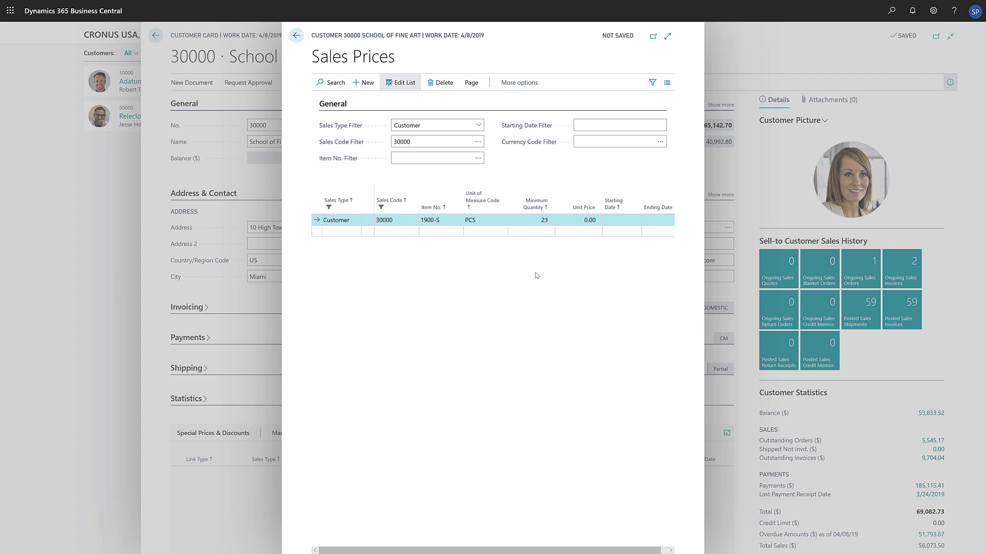
# Set the unit price to 165.00, valid from 9/16/2019 to 10/16/2019
pyautogui.click(578, 221)
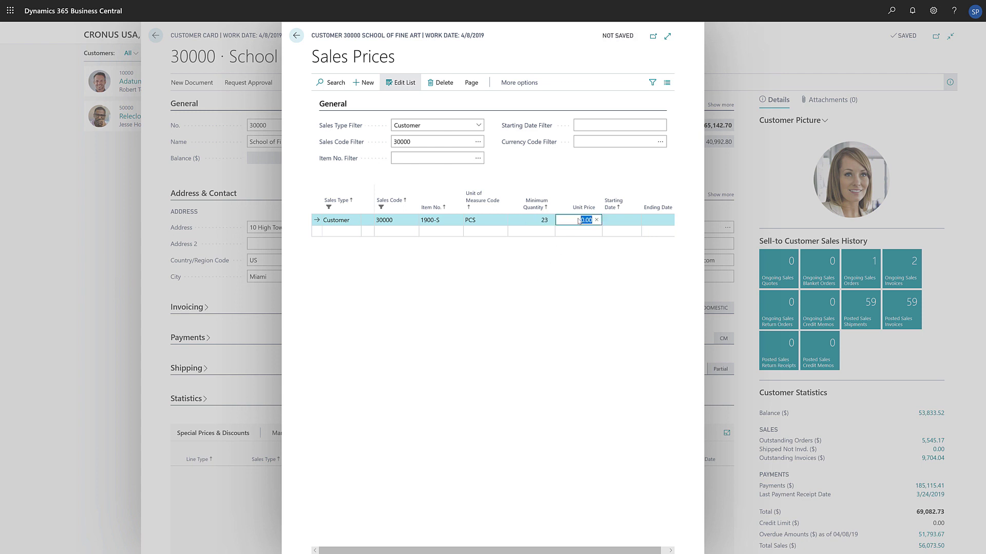
pyautogui.write('165')
pyautogui.click(588, 294)
pyautogui.click(616, 219)
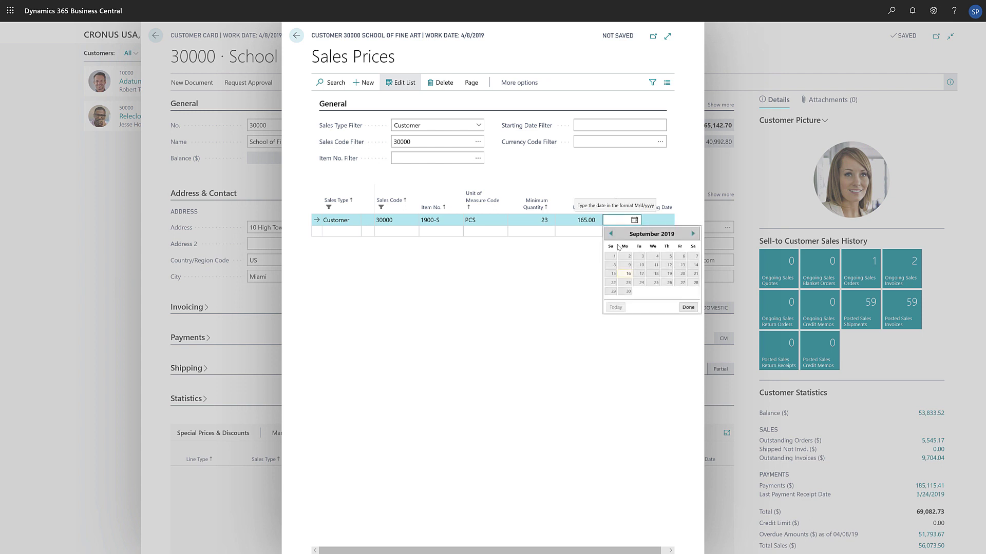
pyautogui.click(627, 274)
pyautogui.click(652, 220)
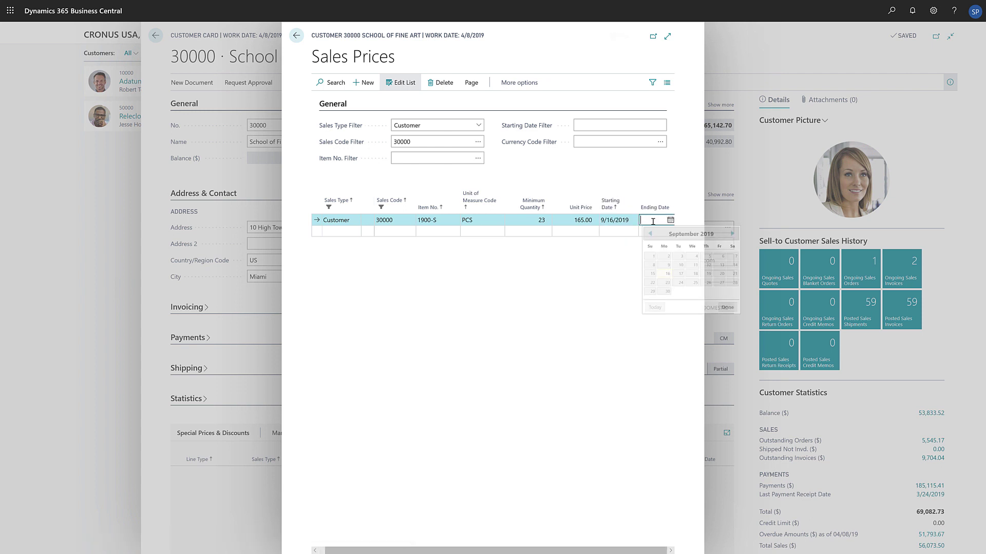
pyautogui.click(732, 234)
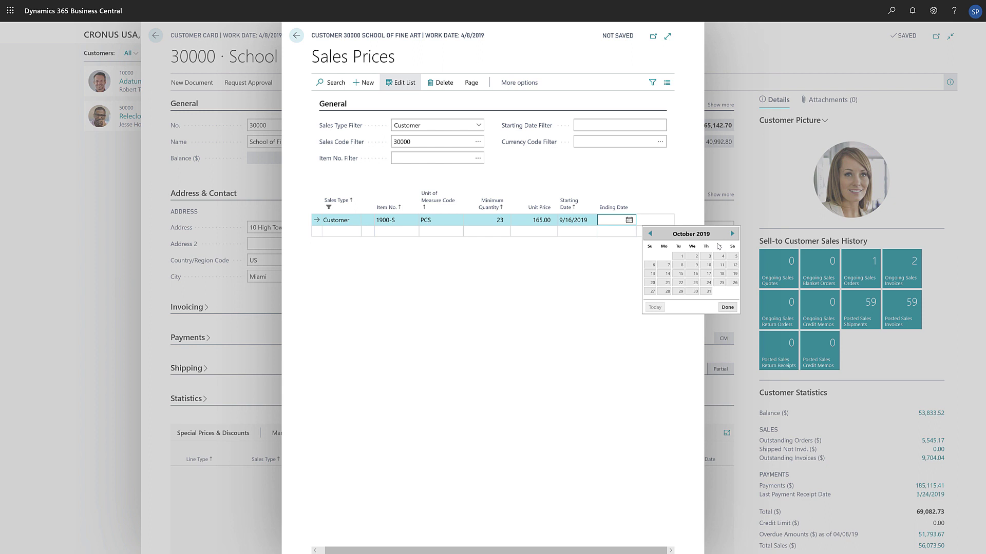
pyautogui.click(695, 274)
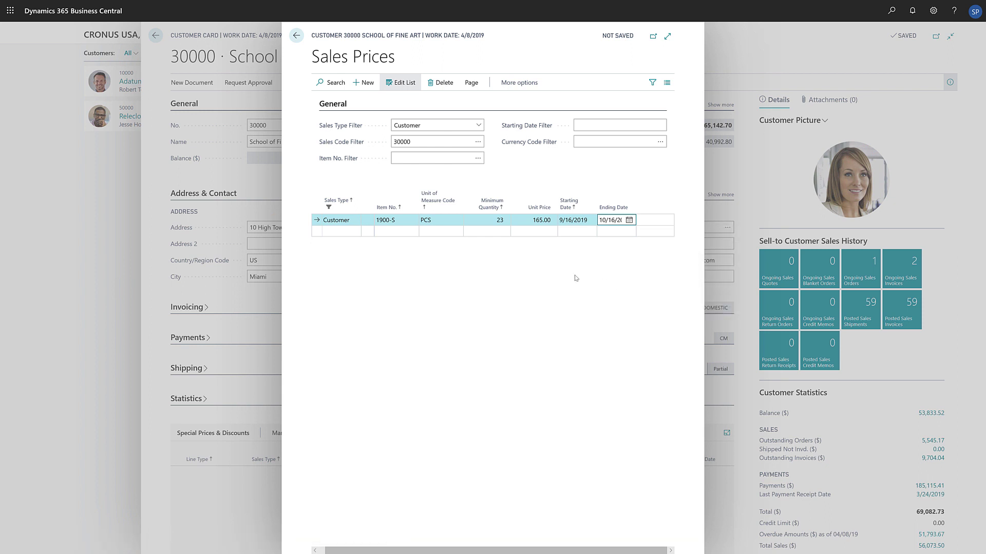
pyautogui.click(544, 272)
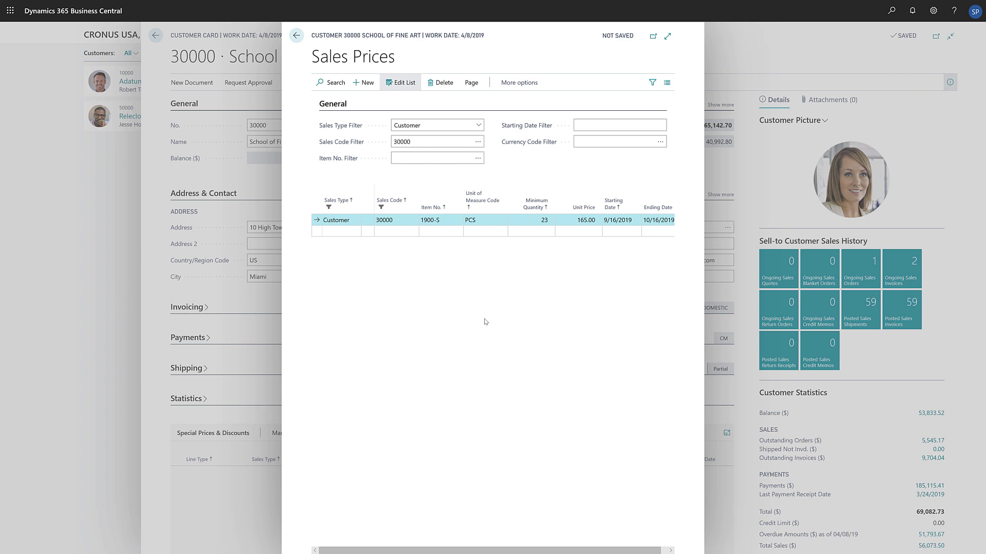
# Leave Sales Prices and open the customer's Line Discounts from Navigate > Prices and Discounts
pyautogui.press('Escape')
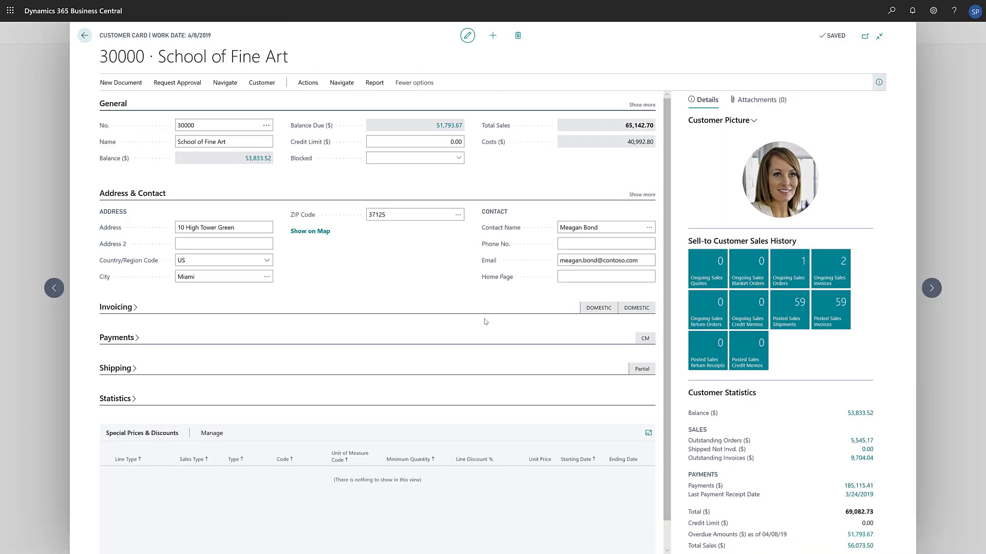
pyautogui.click(342, 86)
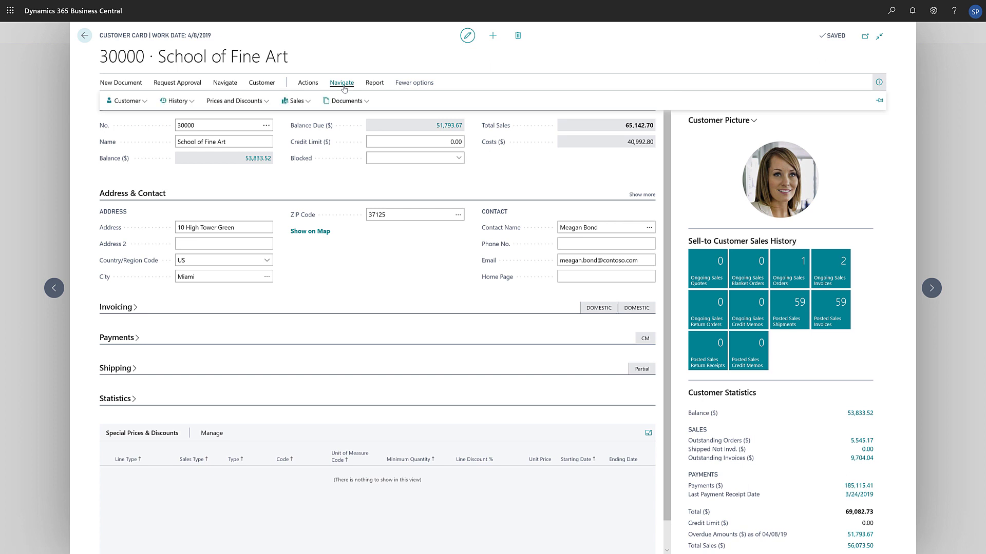
pyautogui.click(239, 101)
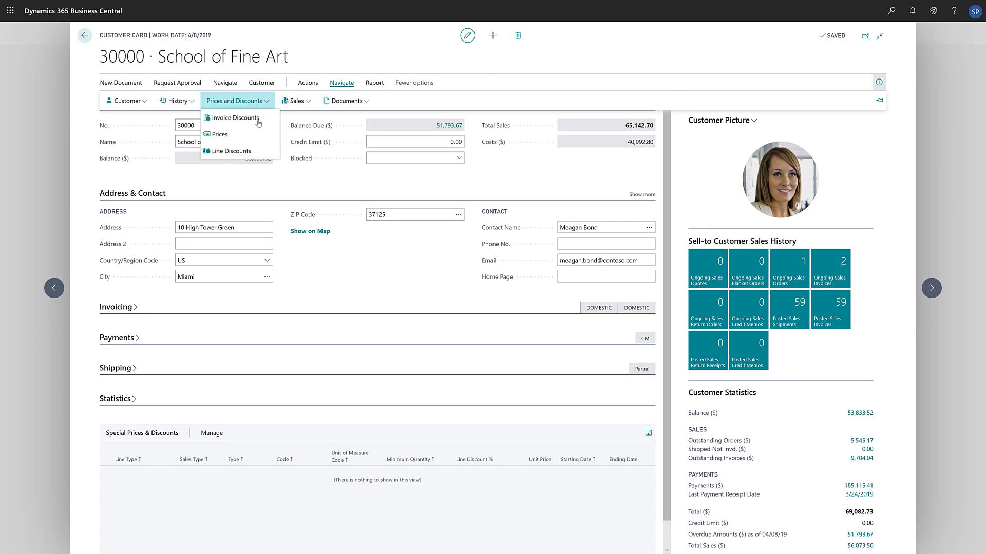
pyautogui.click(231, 151)
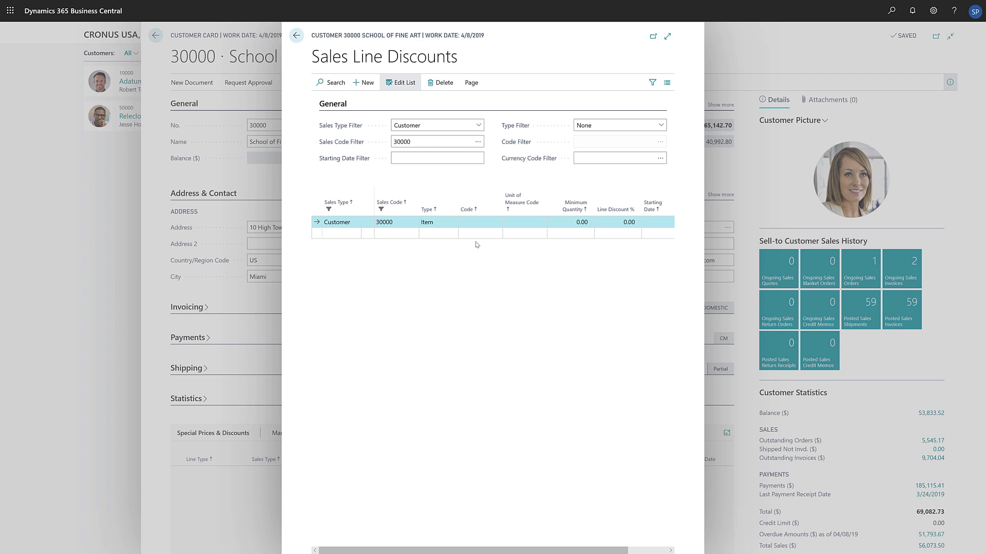
# Enter a line discount for item 1906-S: minimum quantity 10, 12% discount
pyautogui.click(480, 221)
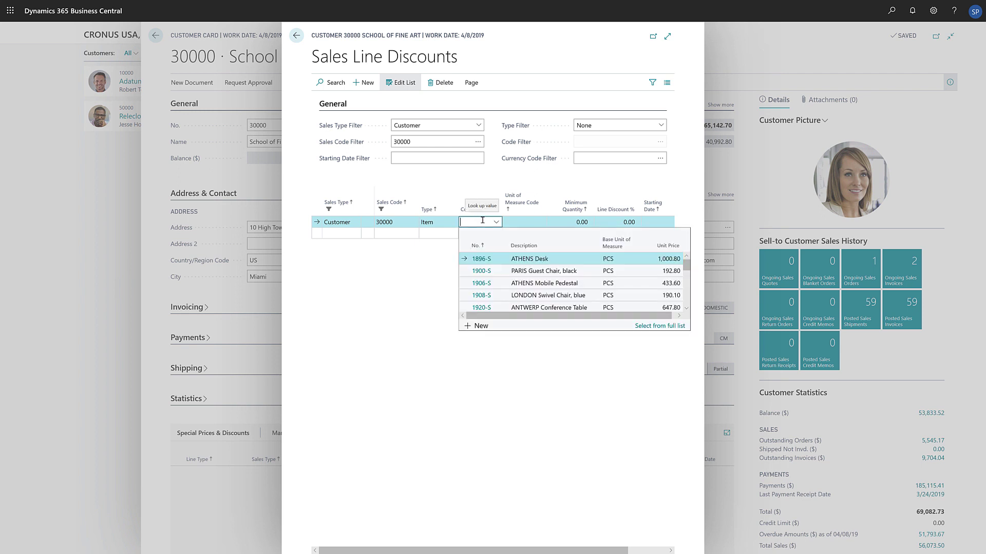
pyautogui.click(481, 284)
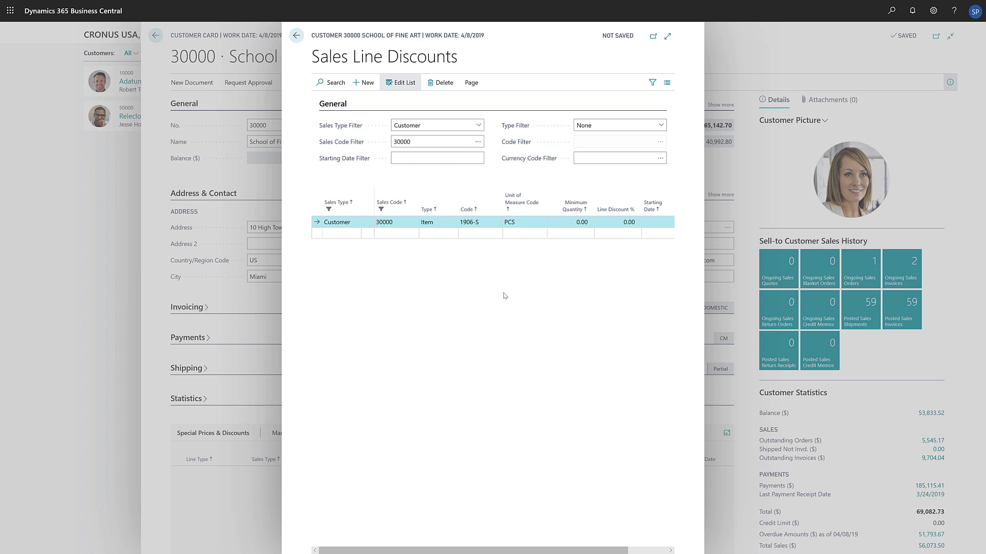
pyautogui.click(573, 221)
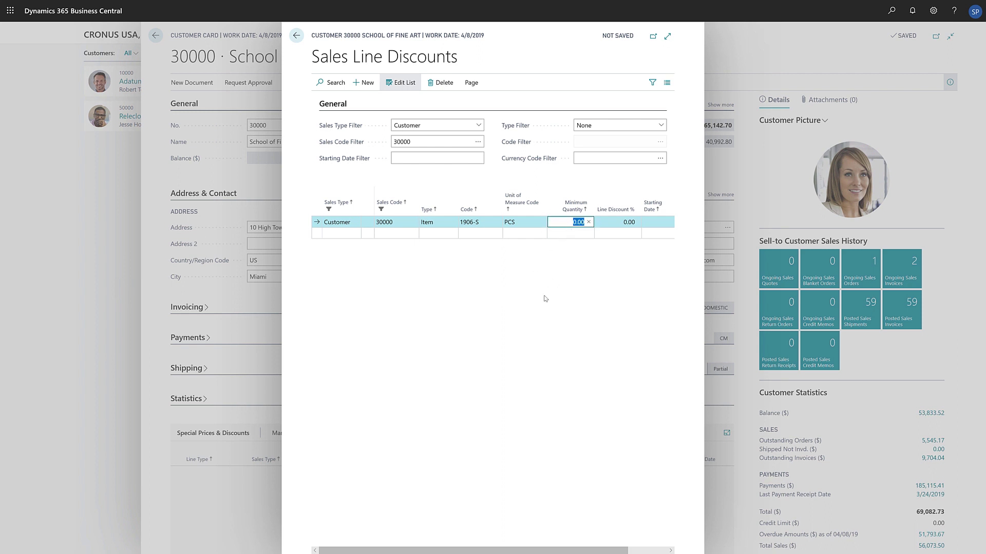
pyautogui.write('10')
pyautogui.click(624, 221)
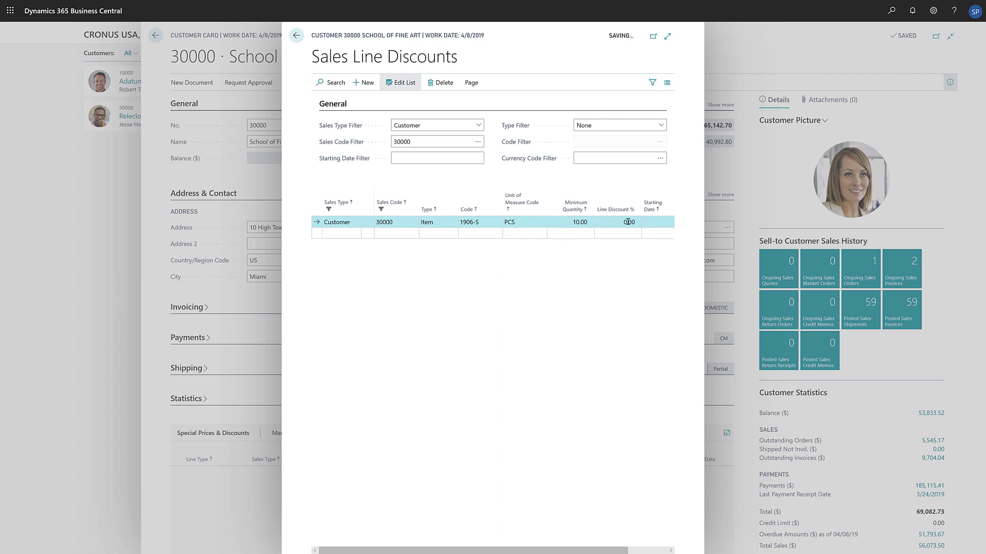
pyautogui.write('12')
pyautogui.click(618, 280)
# Leave the discount's starting and ending dates blank and close Sales Line Discounts
pyautogui.click(652, 222)
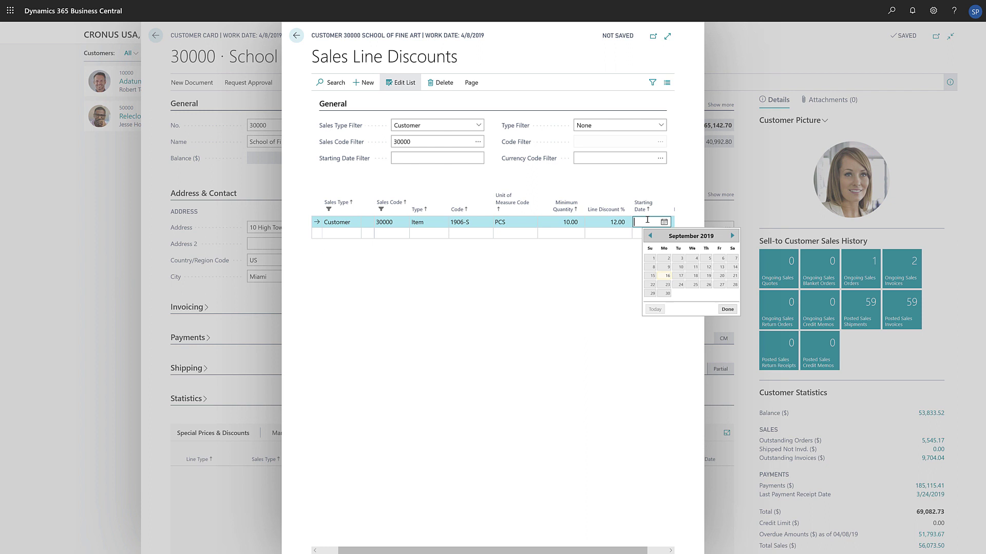
pyautogui.click(650, 222)
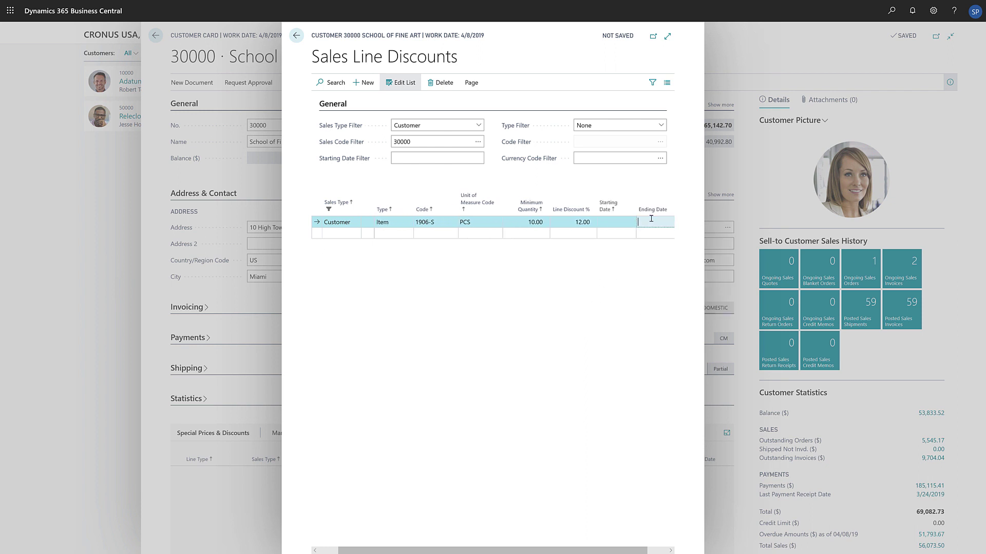
pyautogui.click(571, 299)
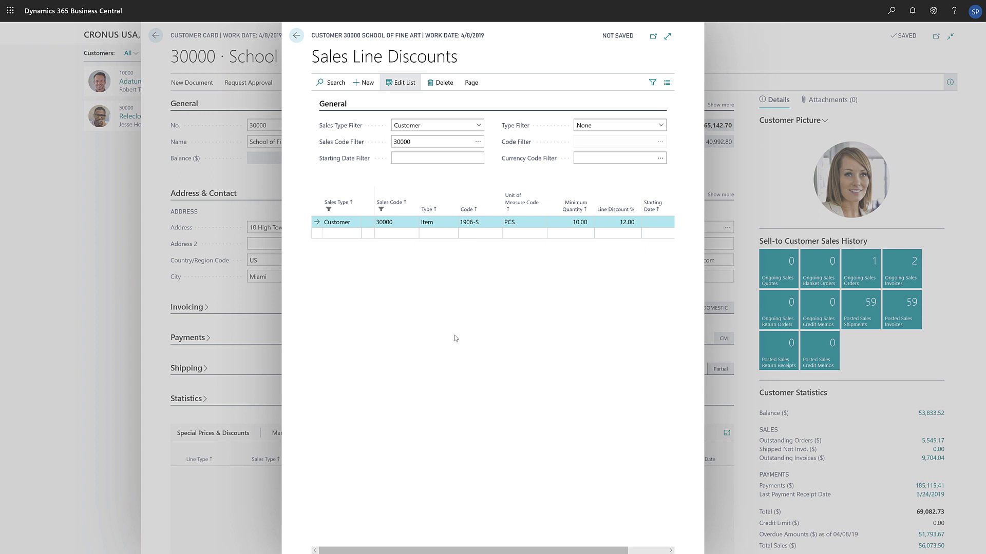
pyautogui.press('Escape')
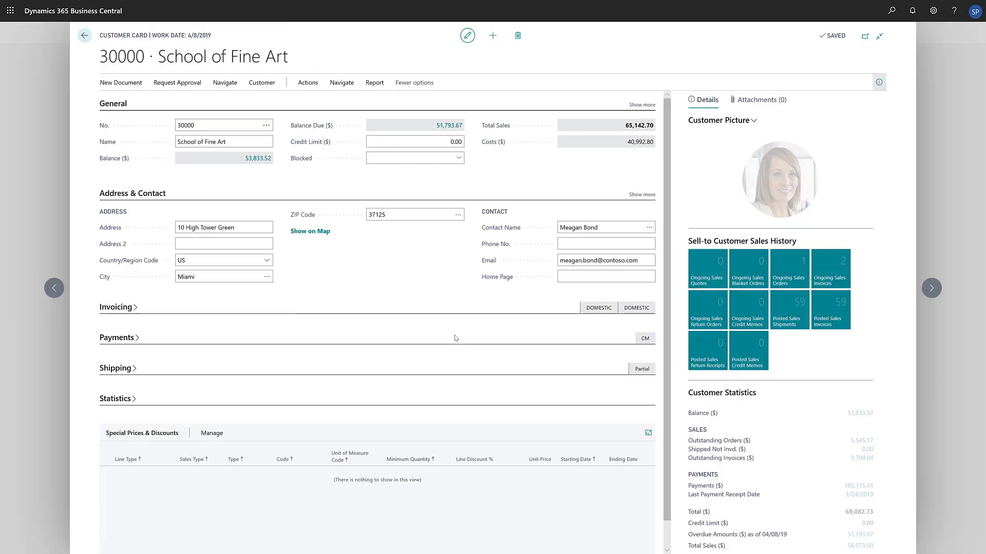
# Open Invoice Discounts from Navigate > Prices and Discounts on the customer card
pyautogui.click(342, 83)
pyautogui.click(266, 101)
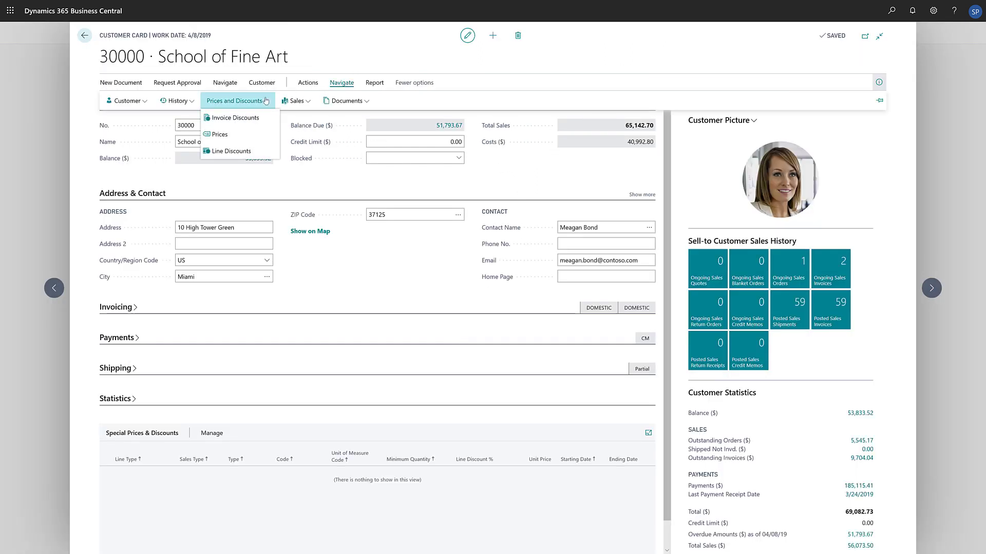
pyautogui.click(255, 118)
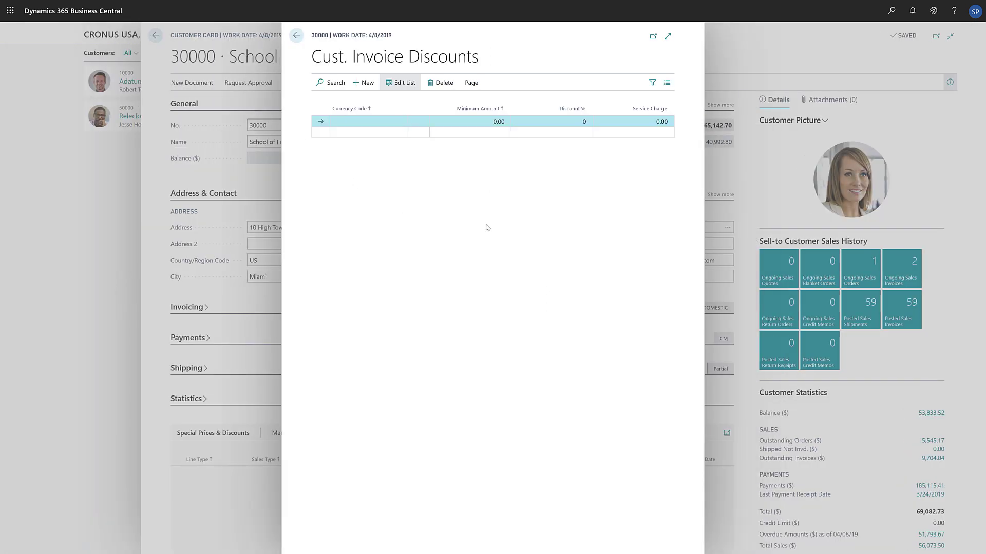
# Set the invoice discount to 15% from a 3,000.00 minimum amount, with no currency code
pyautogui.click(469, 122)
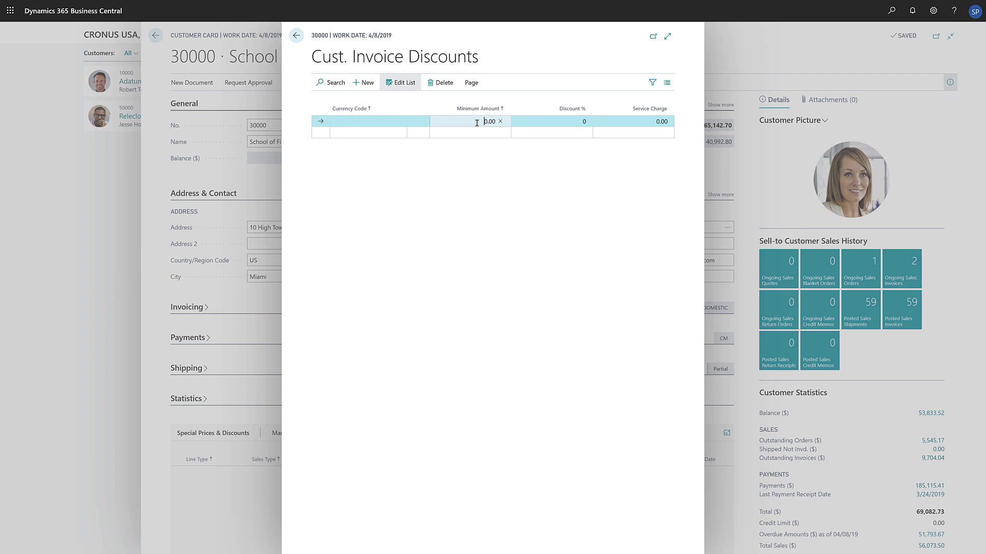
pyautogui.write('3000')
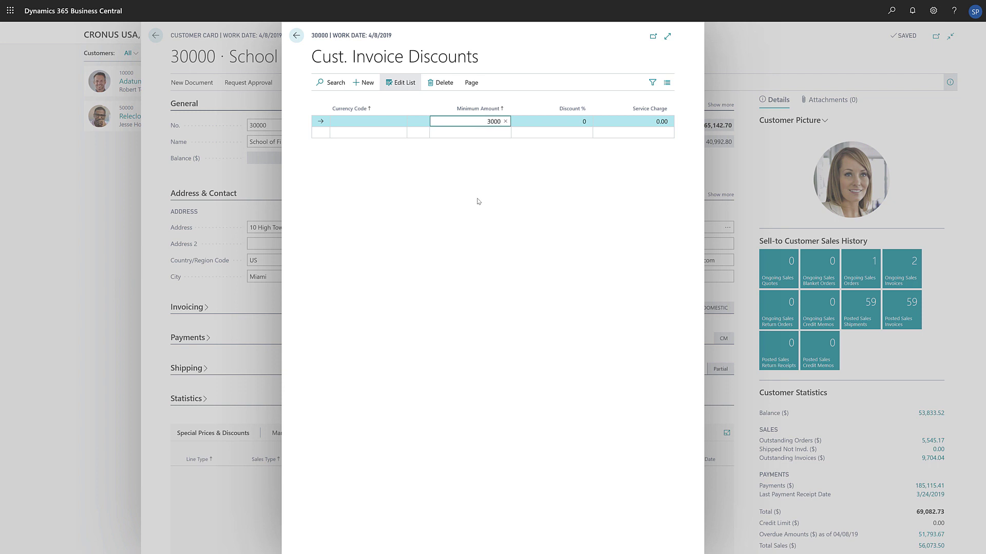
pyautogui.click(478, 201)
pyautogui.press('Tab')
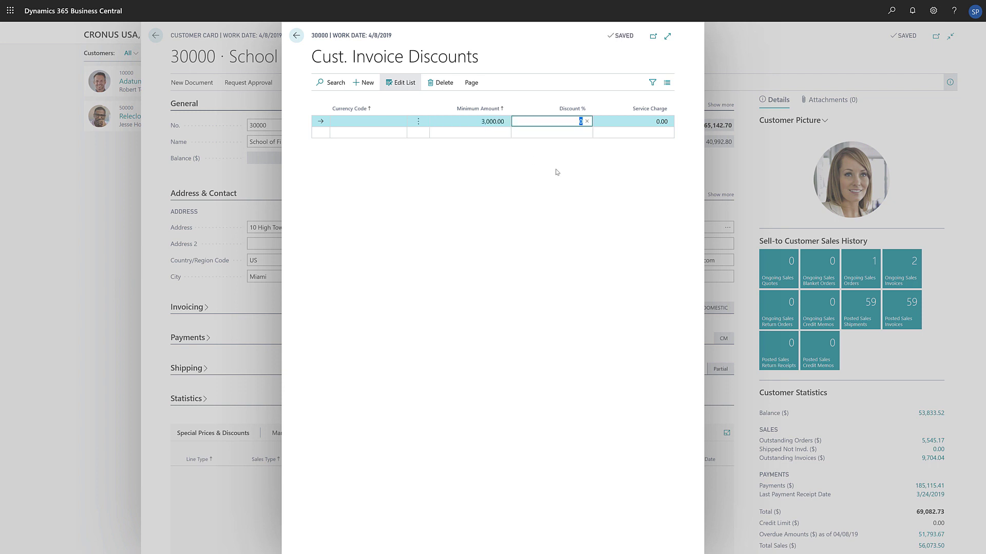
pyautogui.write('15')
pyautogui.click(493, 194)
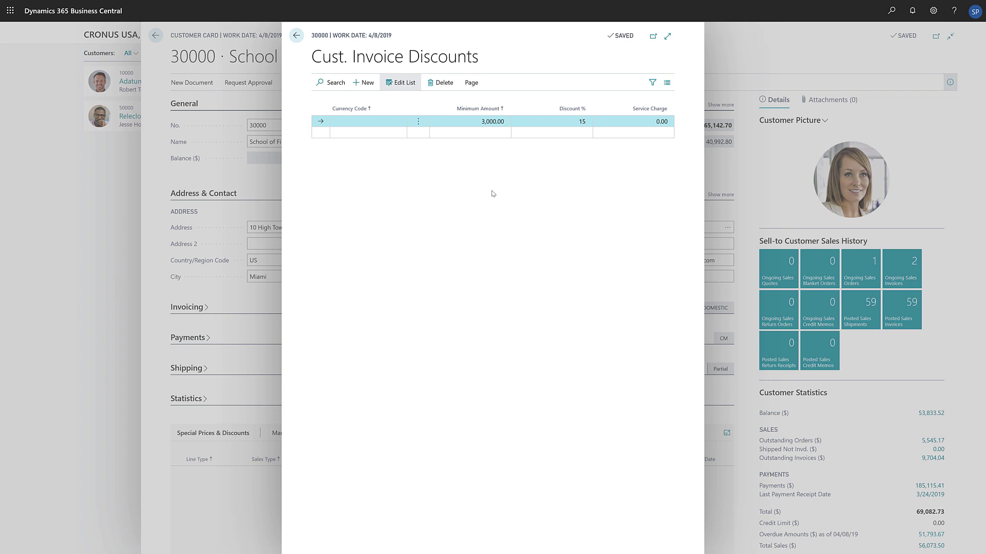
pyautogui.click(375, 121)
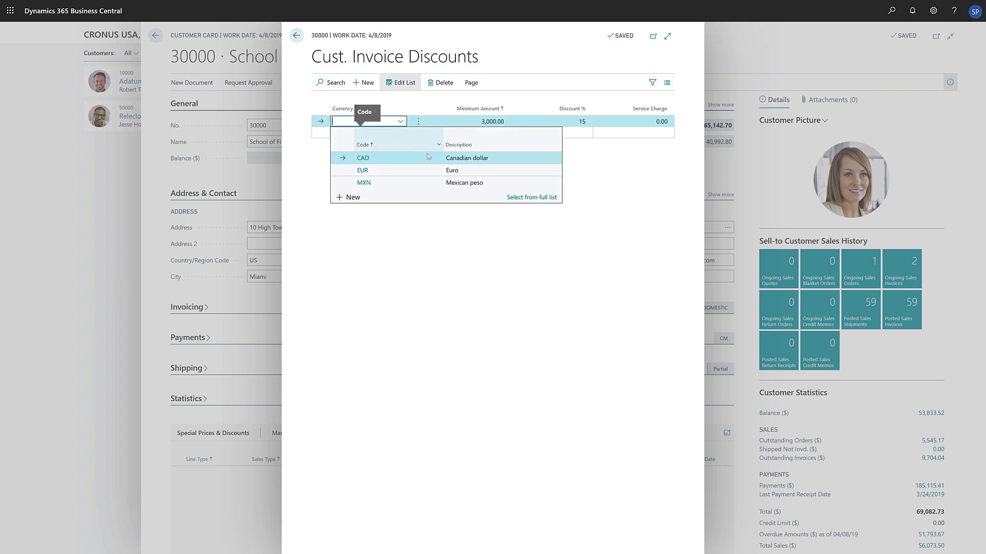
pyautogui.click(461, 238)
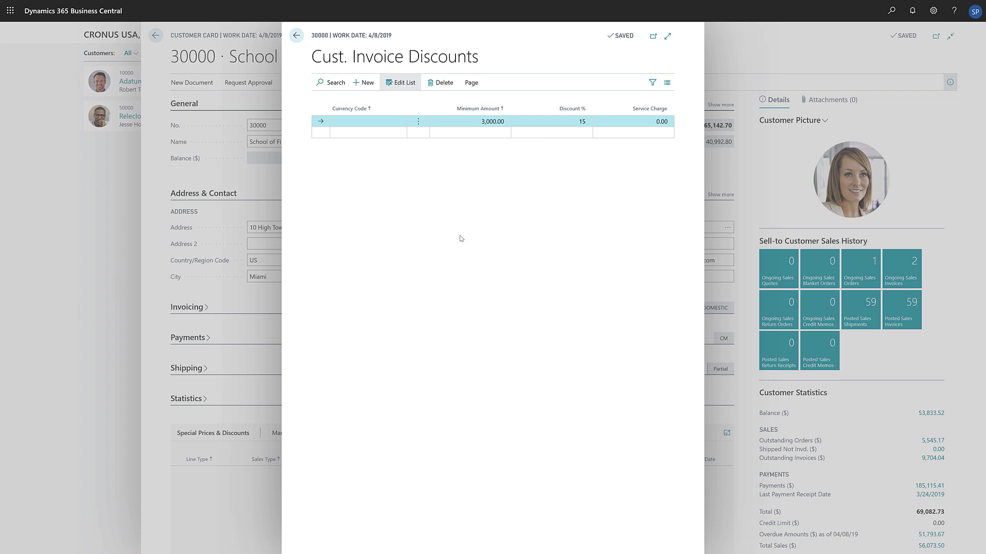